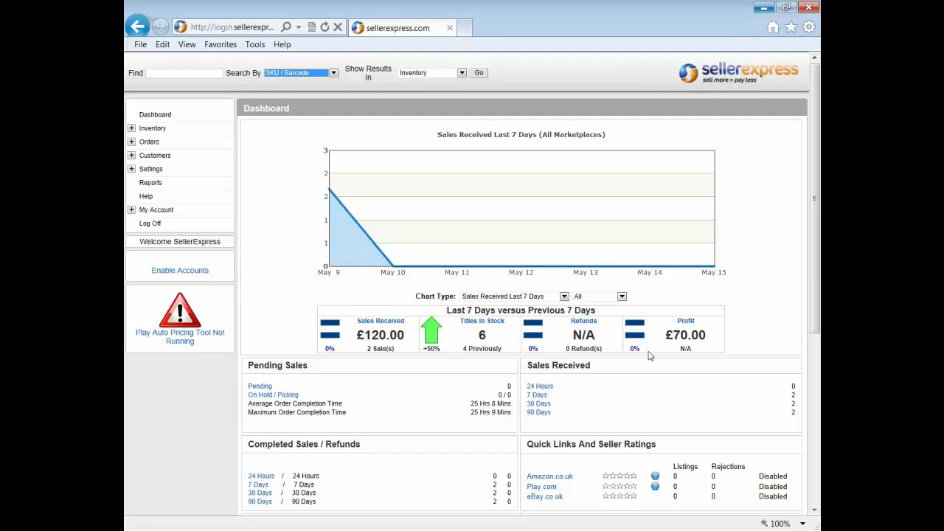
Go to Settings > Amazon Account Settings and expand Pricing Rules to show the Default AUK Rule.
{"action": "left_click", "coordinate": [131, 169]}
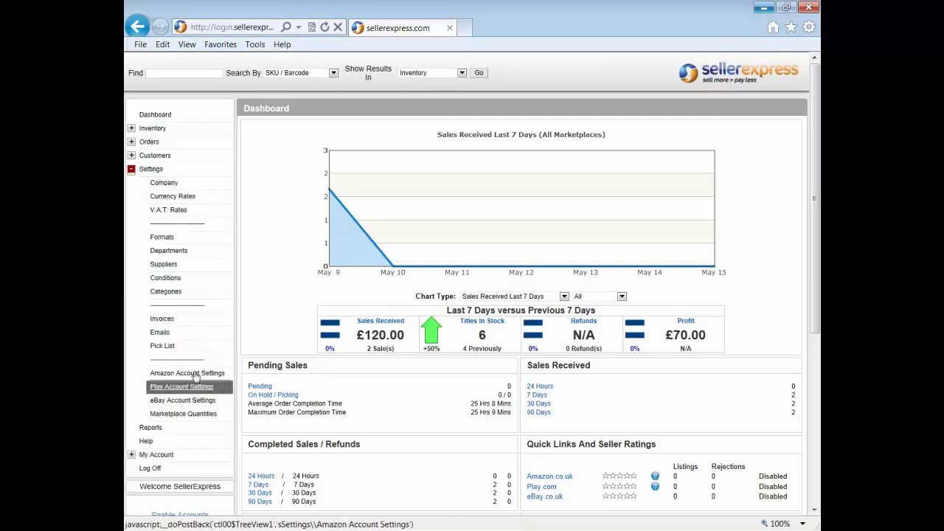
{"action": "left_click", "coordinate": [197, 373]}
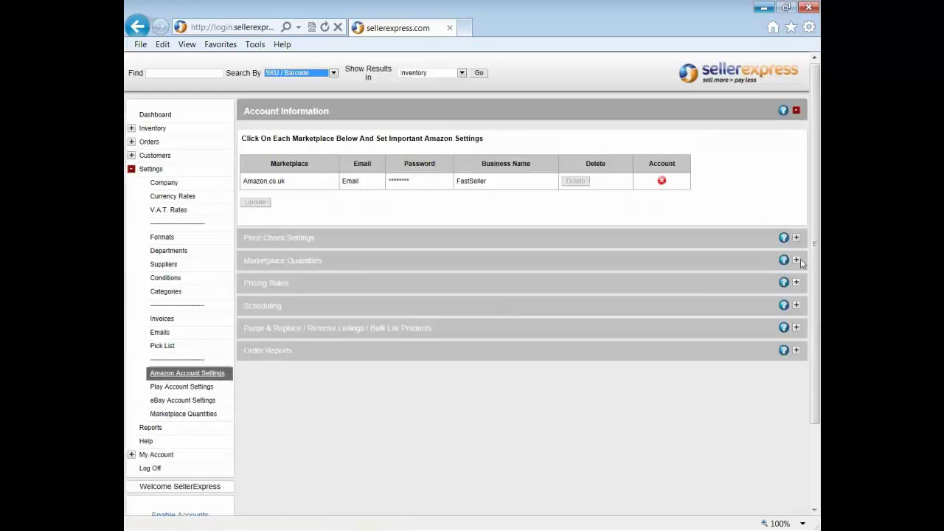
{"action": "left_click", "coordinate": [354, 353]}
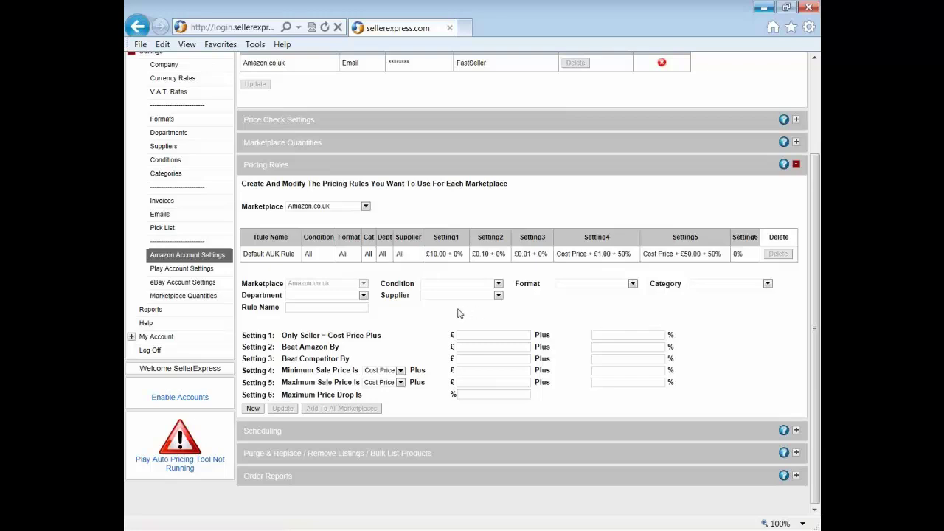
Start a new Amazon.co.uk pricing rule with Settings 1–6 at 0, keeping Setting 4 on Cost Price.
{"action": "left_click", "coordinate": [251, 410]}
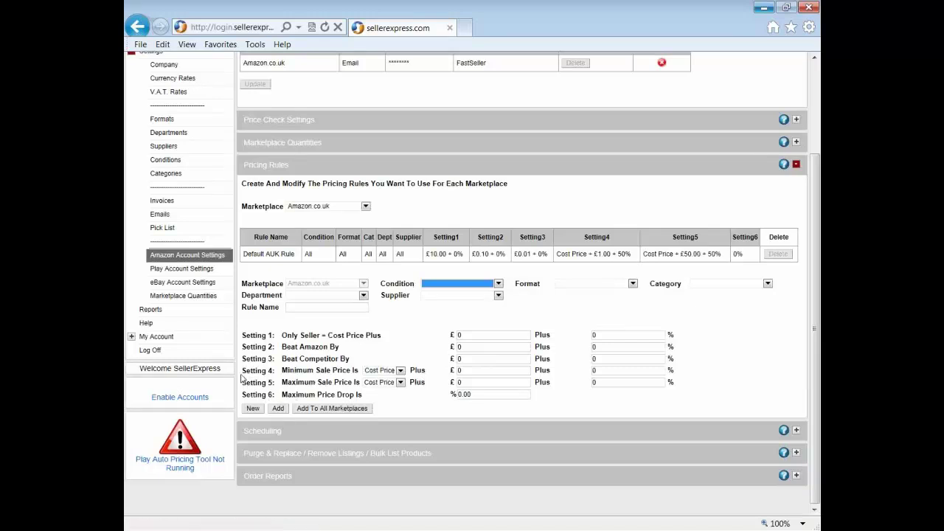
{"action": "left_click_drag", "start_coordinate": [243, 371], "coordinate": [428, 388]}
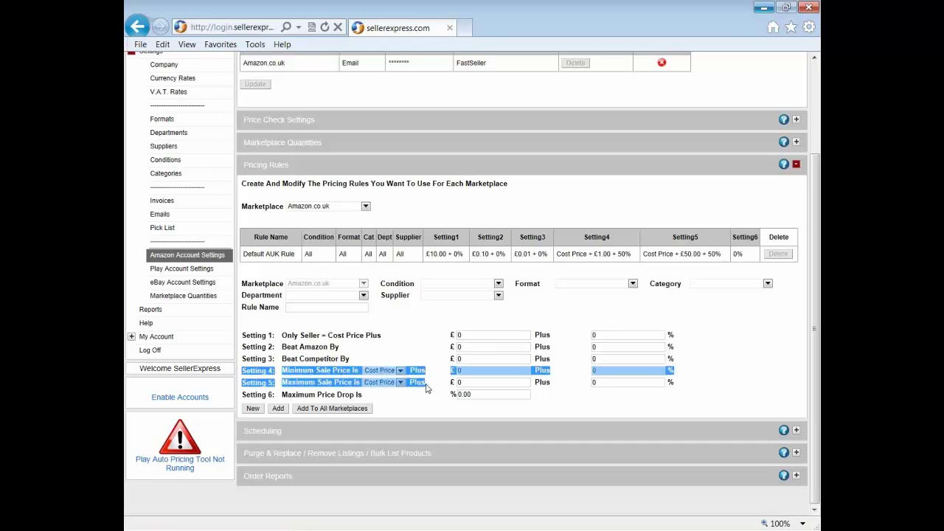
{"action": "left_click", "coordinate": [426, 388]}
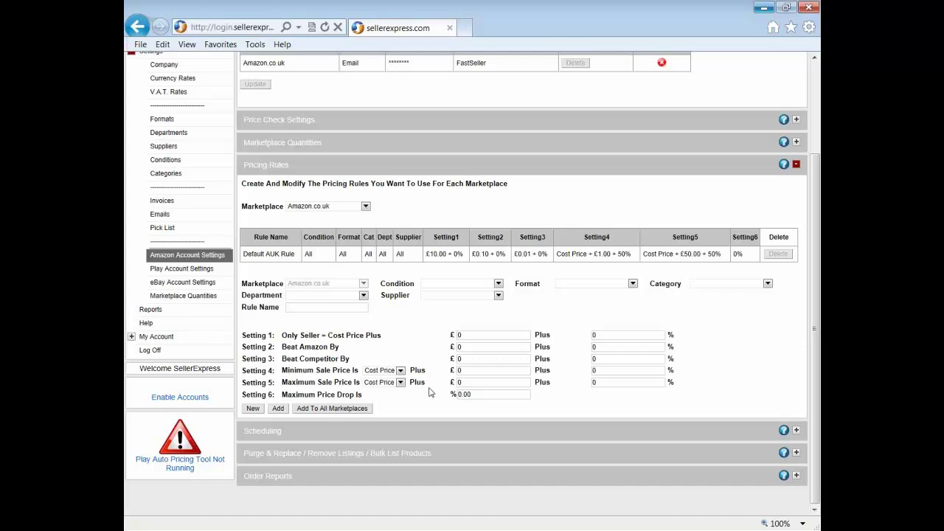
{"action": "left_click_drag", "start_coordinate": [275, 371], "coordinate": [426, 377]}
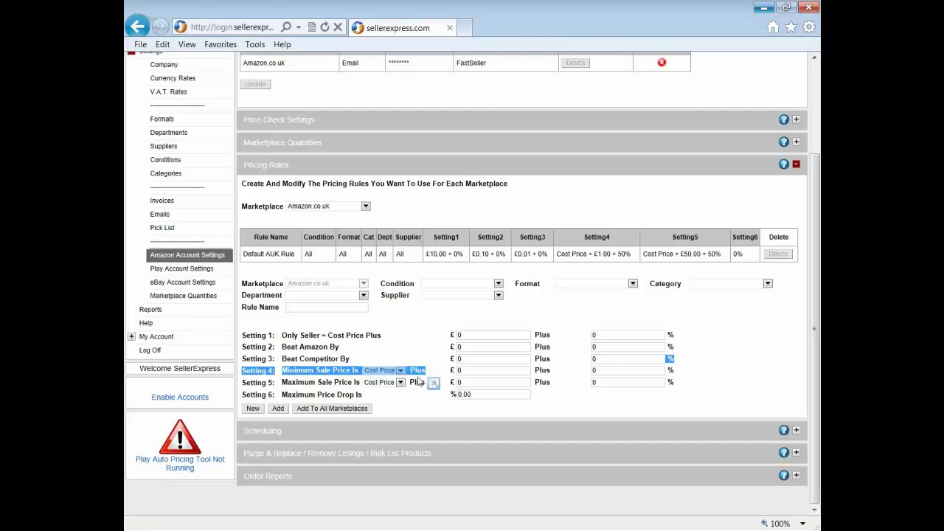
{"action": "left_click", "coordinate": [398, 371]}
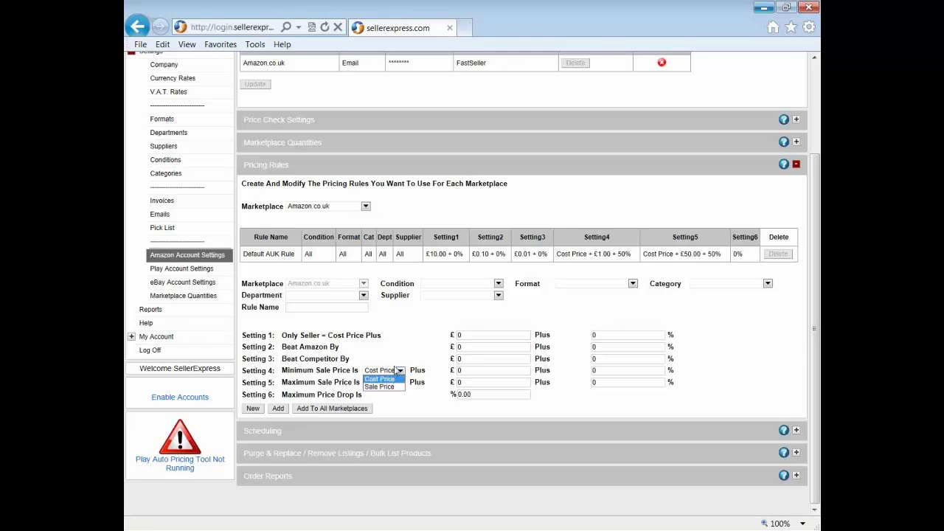
{"action": "left_click", "coordinate": [399, 371]}
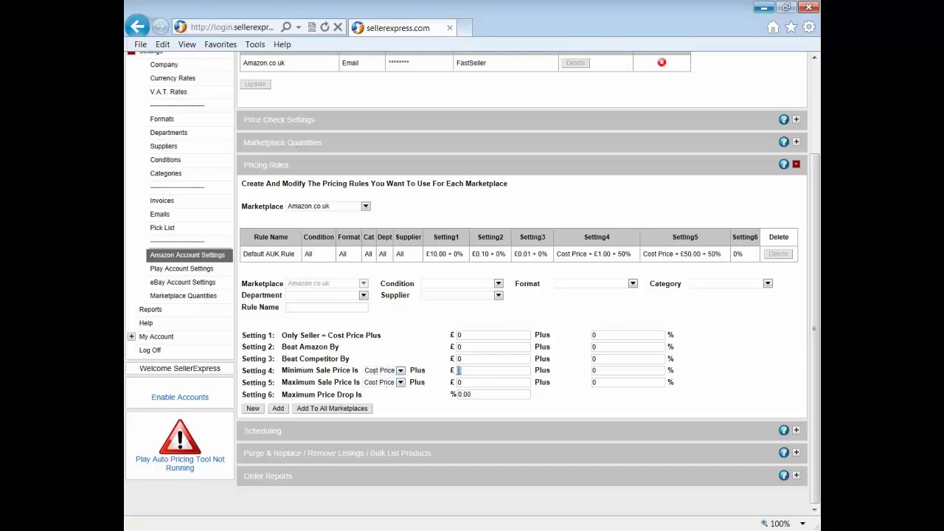
Set Setting 5 (Maximum Sale Price) to Cost Price plus £1.
{"action": "double_click", "coordinate": [458, 370]}
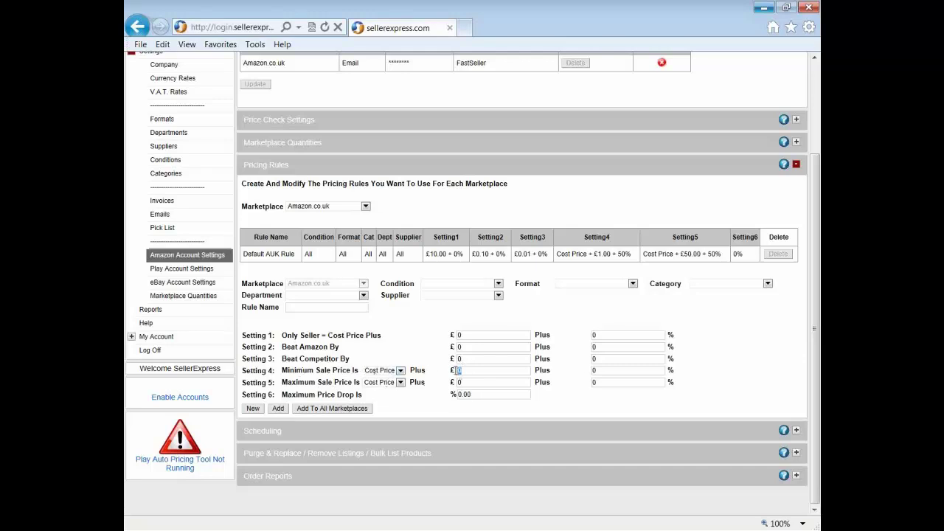
{"action": "double_click", "coordinate": [595, 370]}
{"action": "left_click", "coordinate": [397, 383]}
{"action": "left_click", "coordinate": [398, 383]}
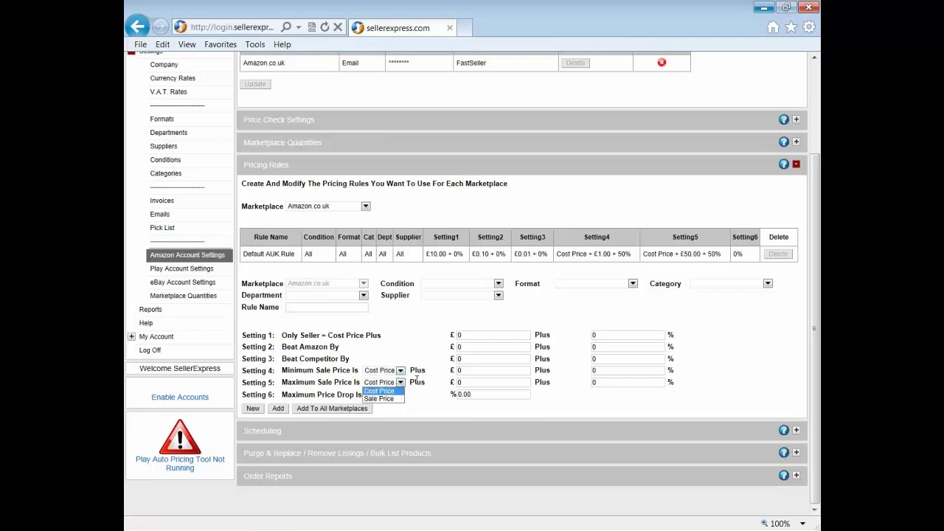
{"action": "left_click", "coordinate": [422, 380]}
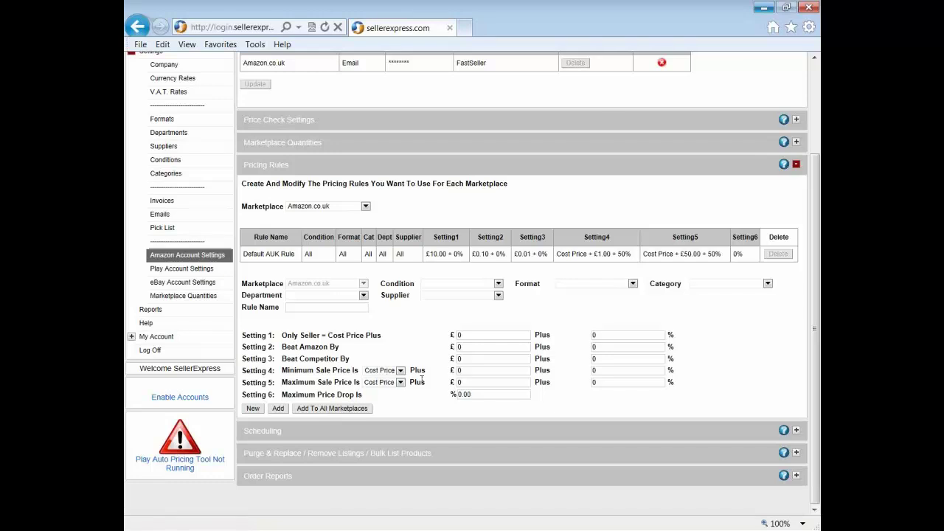
{"action": "key", "text": "Tab"}
{"action": "type", "text": "1"}
Enter 500 in Setting 1's % field so an only-seller price is cost plus 500%.
{"action": "left_click_drag", "start_coordinate": [244, 337], "coordinate": [682, 336]}
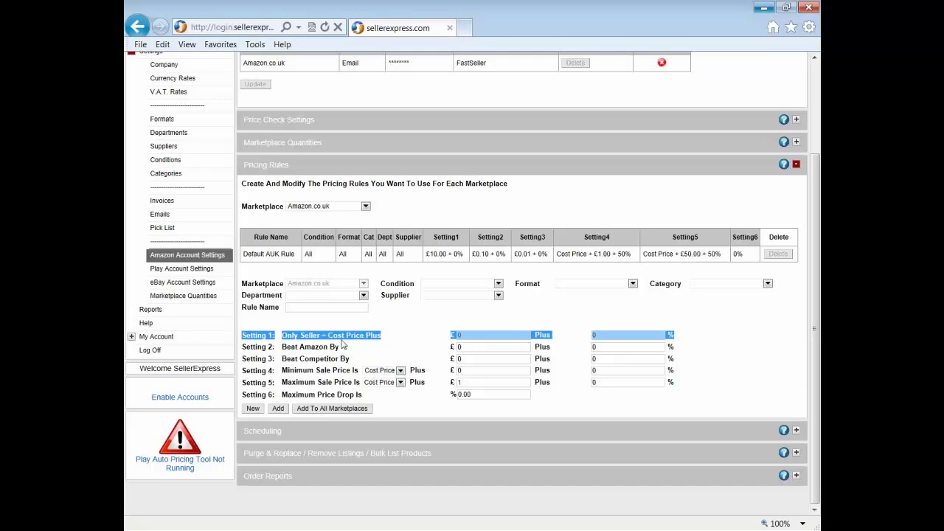
{"action": "left_click", "coordinate": [624, 338]}
{"action": "double_click", "coordinate": [624, 339]}
{"action": "type", "text": "500"}
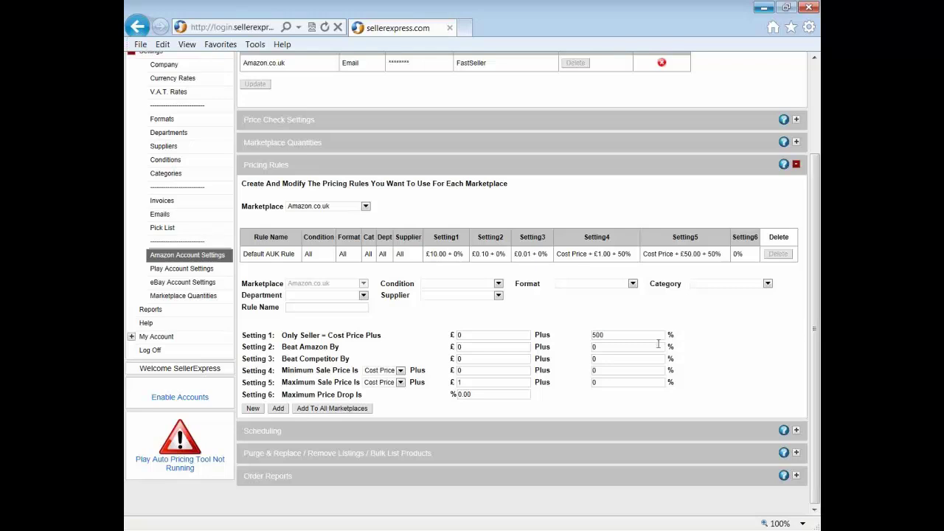
Set Setting 3's beat-competitor amount to £0.03.
{"action": "left_click_drag", "start_coordinate": [243, 351], "coordinate": [675, 357]}
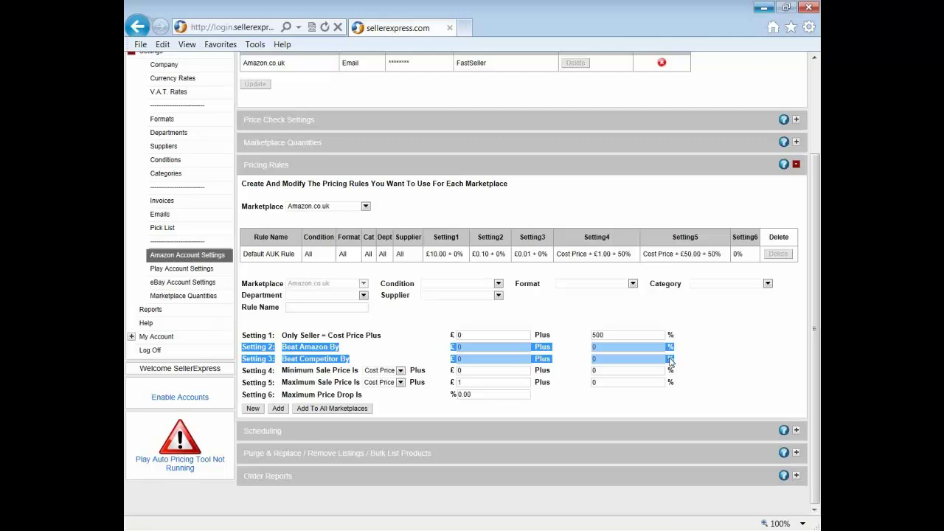
{"action": "left_click", "coordinate": [469, 363]}
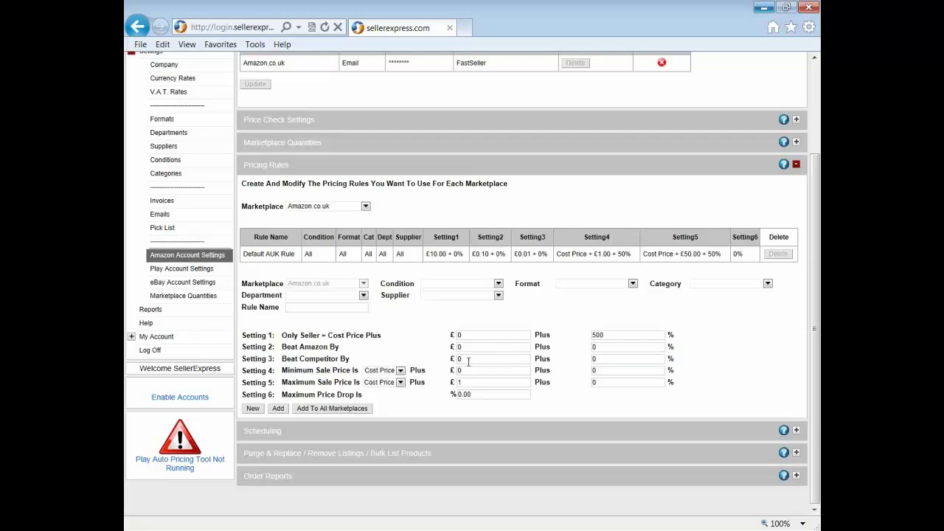
{"action": "left_click_drag", "start_coordinate": [469, 360], "coordinate": [455, 360]}
{"action": "type", "text": "0.03"}
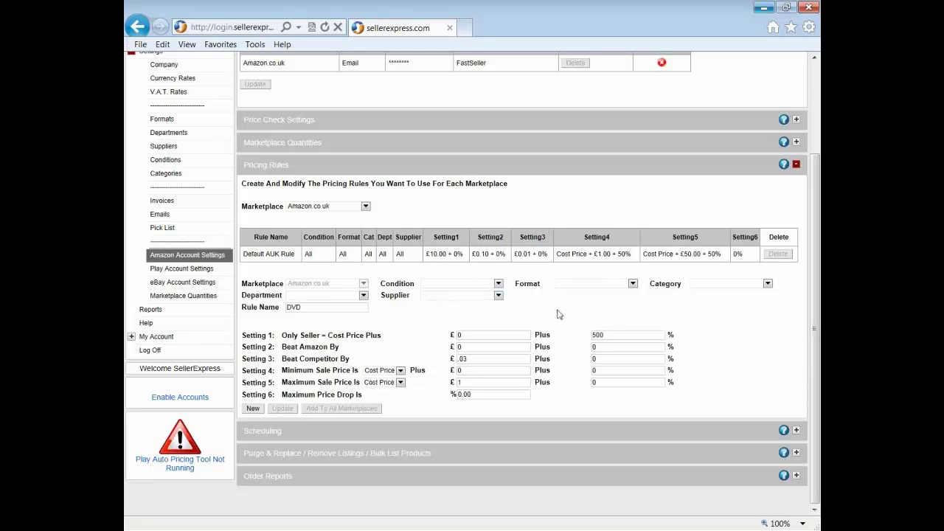
Expand the Amazon.co.uk Price Check Settings section.
{"action": "scroll", "coordinate": [559, 315], "scroll_direction": "up", "scroll_amount": 2}
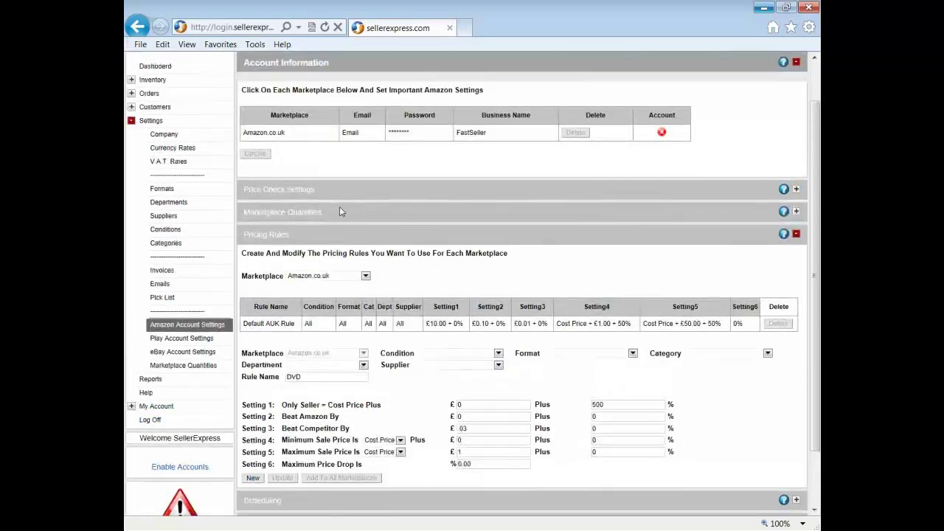
{"action": "left_click_drag", "start_coordinate": [245, 189], "coordinate": [316, 192]}
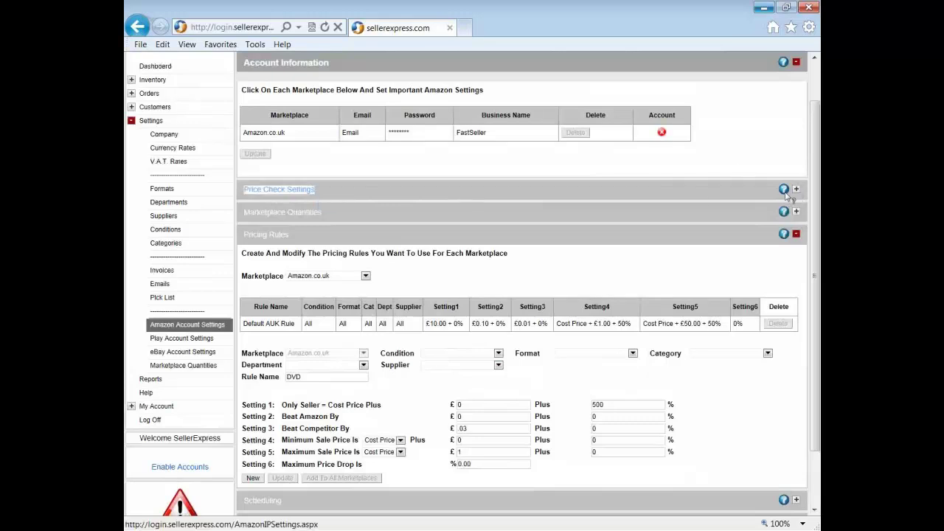
{"action": "left_click", "coordinate": [706, 196]}
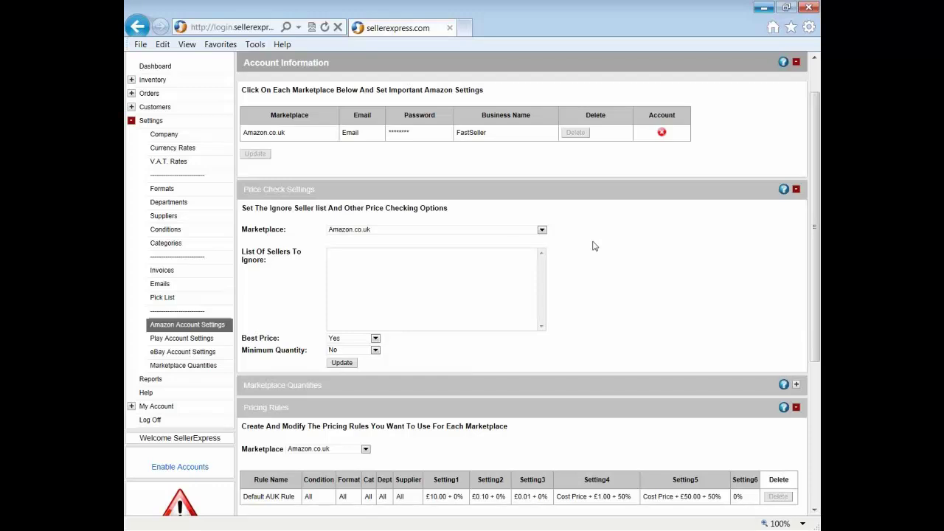
Turn Minimum Quantity to Yes and set the Quantity filter to 3.
{"action": "mouse_move", "coordinate": [342, 306]}
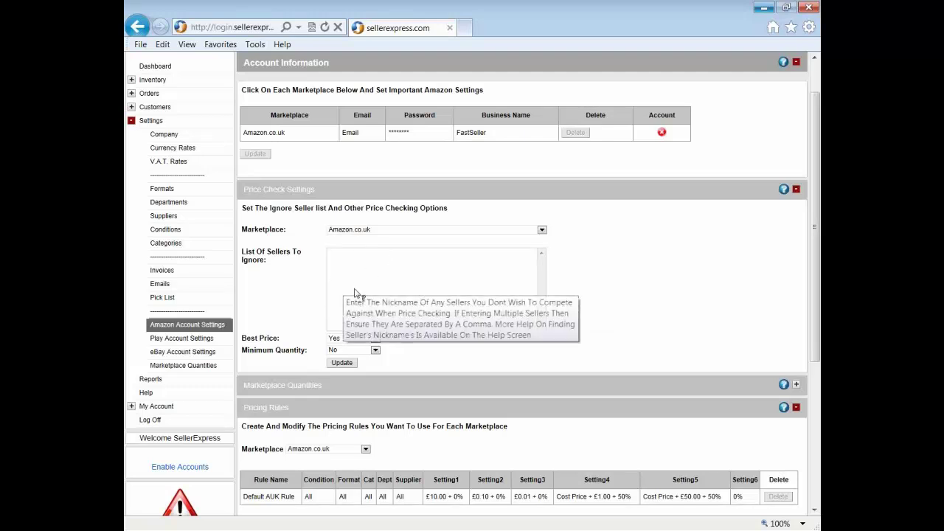
{"action": "left_click", "coordinate": [345, 351]}
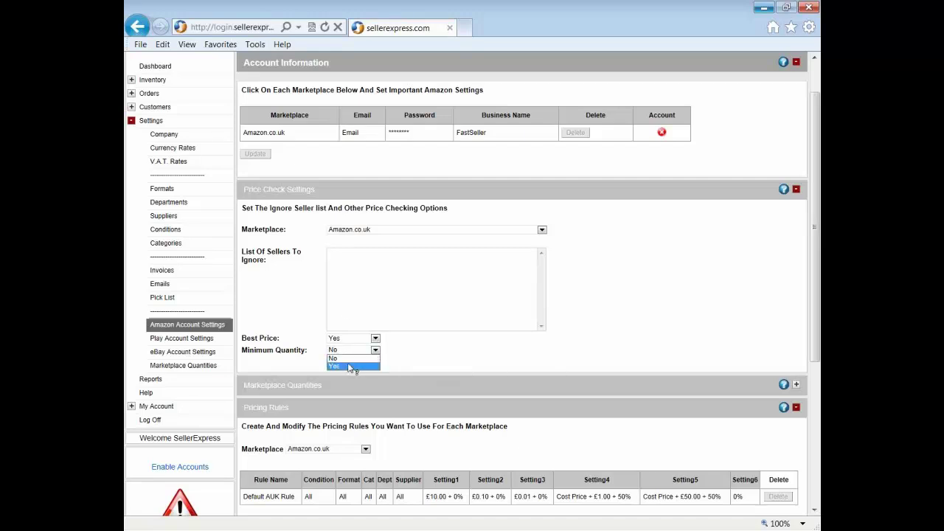
{"action": "left_click", "coordinate": [350, 366]}
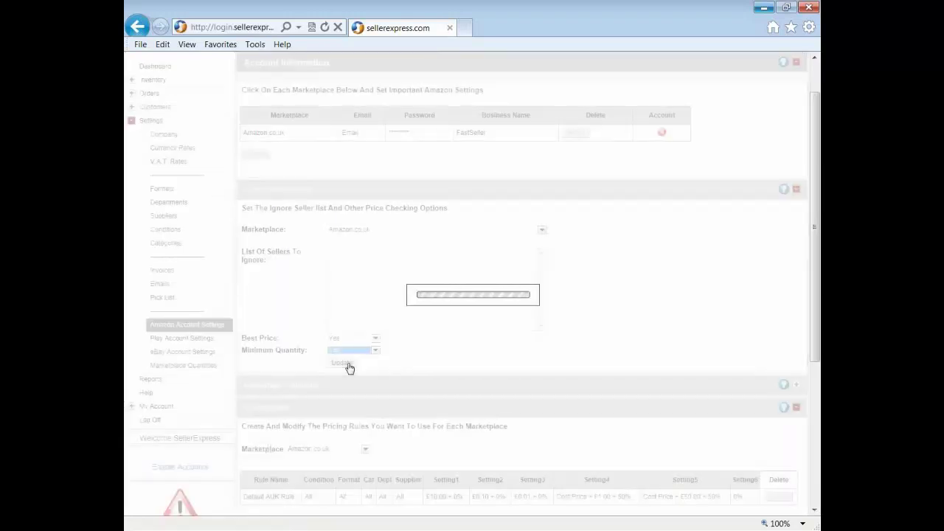
{"action": "left_click", "coordinate": [350, 365]}
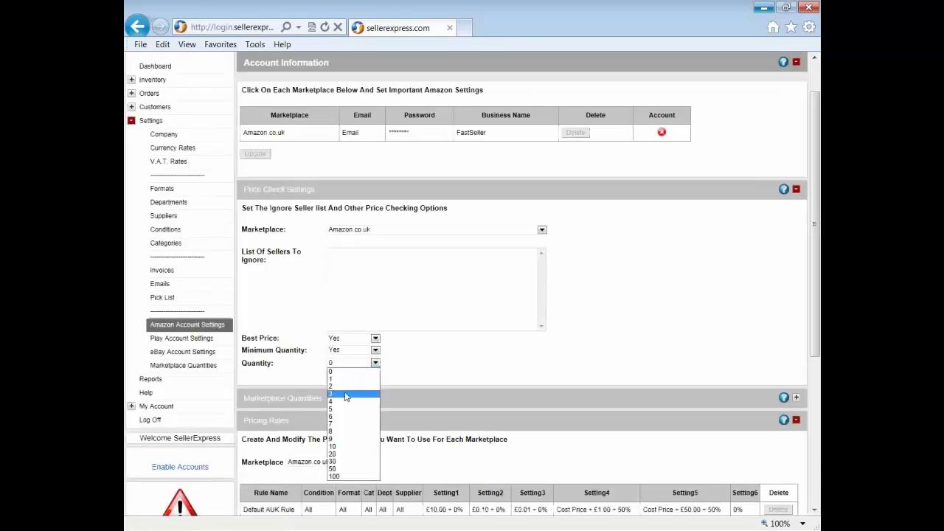
{"action": "left_click", "coordinate": [346, 397]}
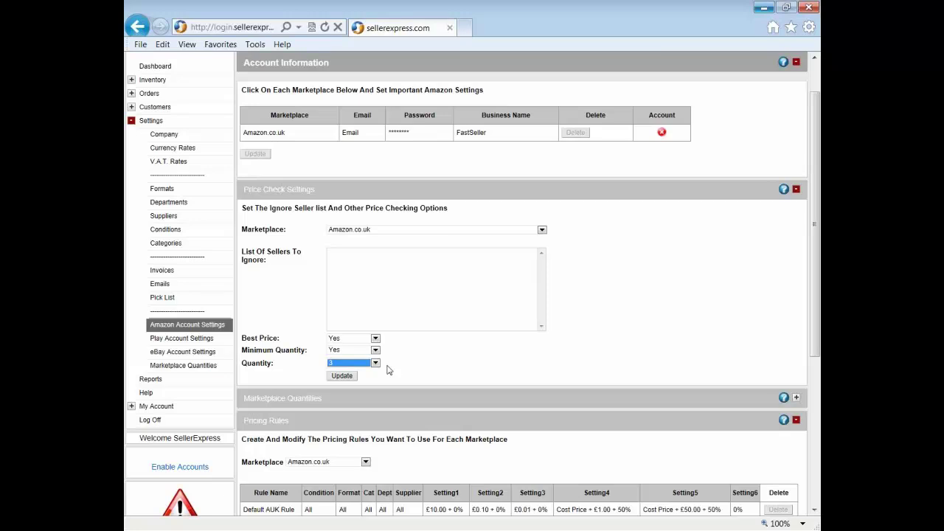
{"action": "left_click_drag", "start_coordinate": [259, 338], "coordinate": [381, 340]}
{"action": "left_click", "coordinate": [491, 363]}
{"action": "scroll", "coordinate": [491, 363], "scroll_direction": "up", "scroll_amount": 1}
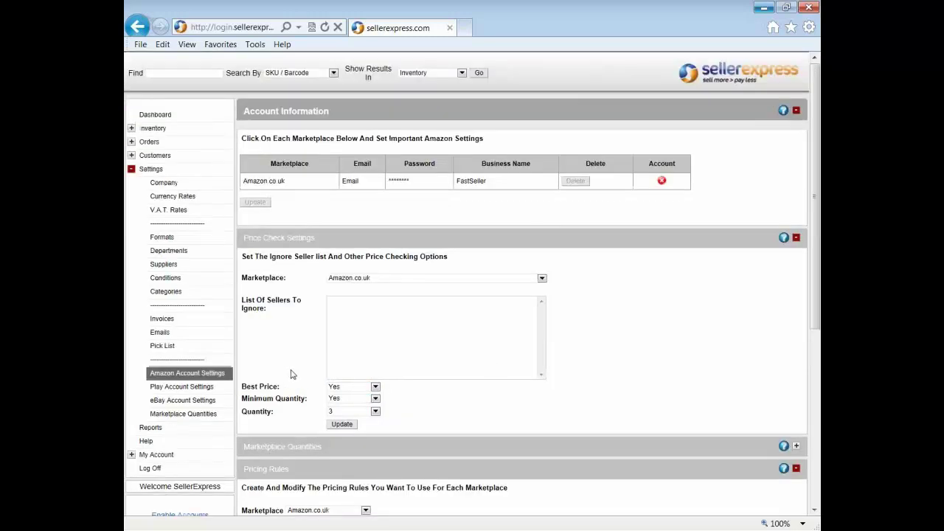
{"action": "scroll", "coordinate": [291, 375], "scroll_direction": "down", "scroll_amount": 3}
Open Play Account Settings and expand Play Pricing Rule / Listing Percentage, keeping Use Play Auto Pricing Tool.
{"action": "scroll", "coordinate": [290, 367], "scroll_direction": "up", "scroll_amount": 1}
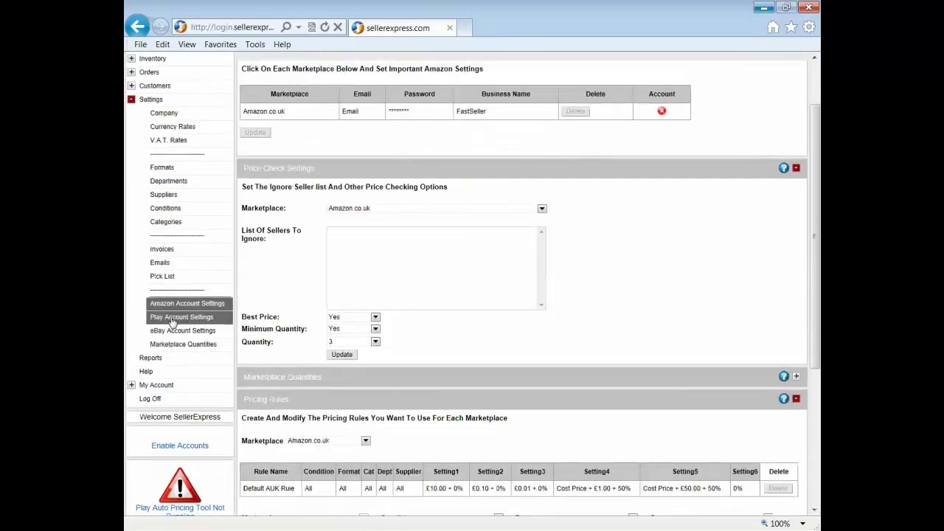
{"action": "left_click", "coordinate": [171, 321]}
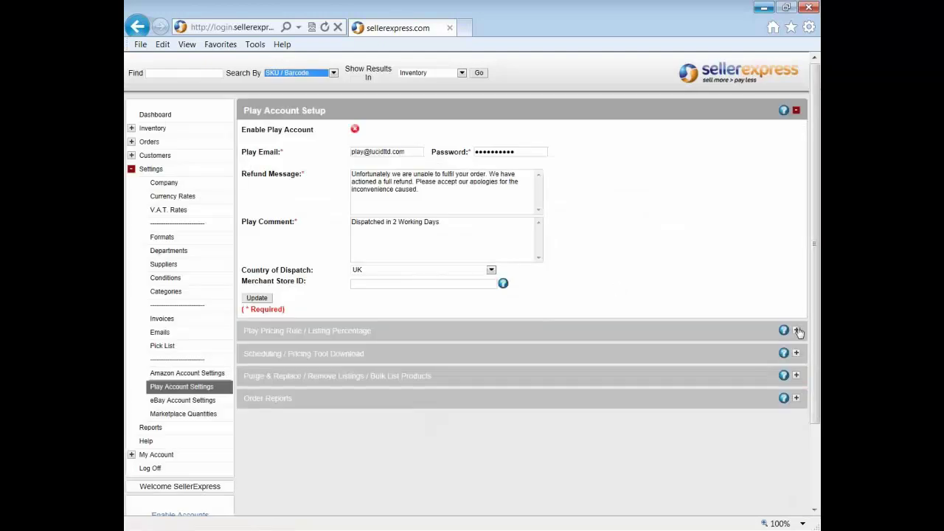
{"action": "left_click", "coordinate": [795, 332]}
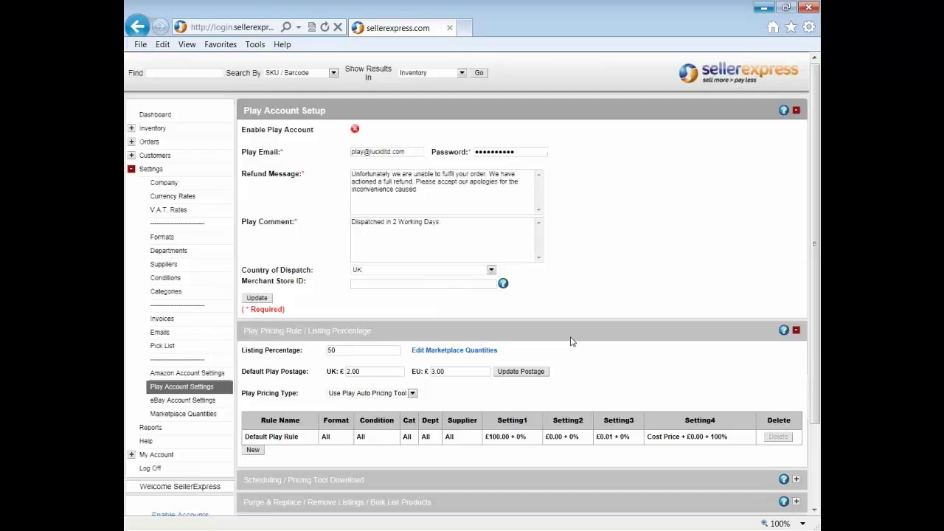
{"action": "left_click", "coordinate": [365, 395]}
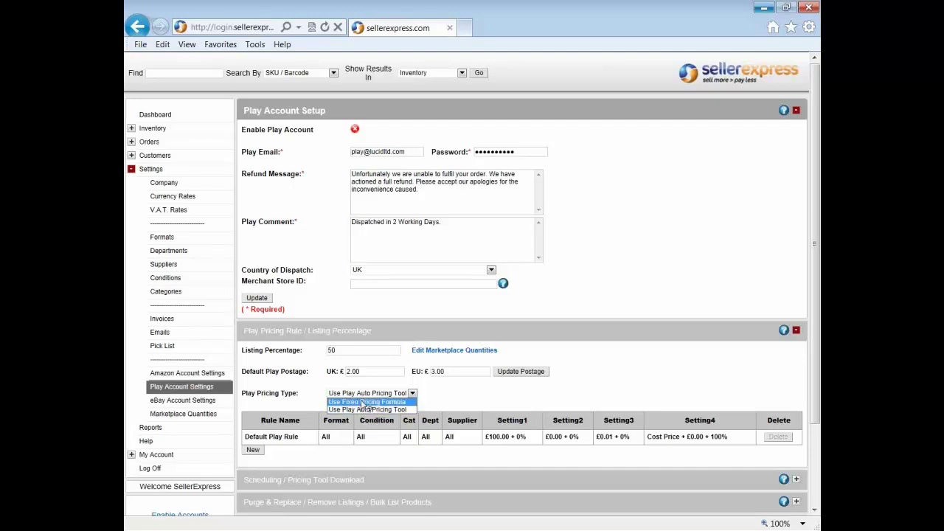
{"action": "left_click", "coordinate": [481, 413]}
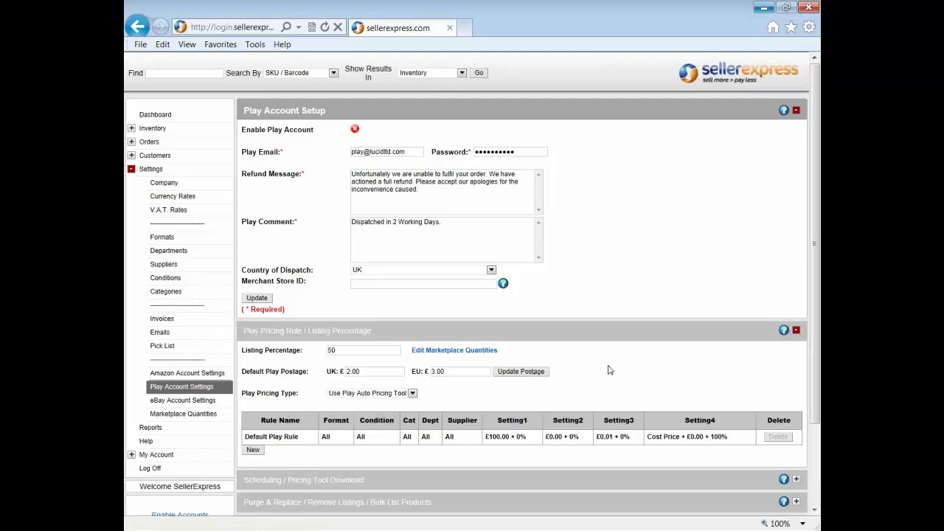
{"action": "scroll", "coordinate": [609, 369], "scroll_direction": "down", "scroll_amount": 2}
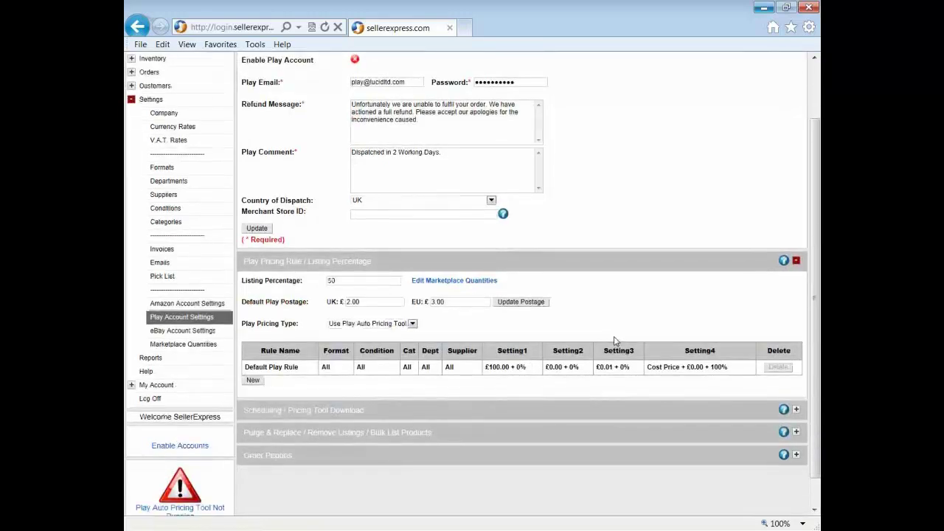
Open the Default Play Rule: maximum cost plus £100.00, beat by £0.01, minimum cost plus 100%.
{"action": "left_click", "coordinate": [545, 376]}
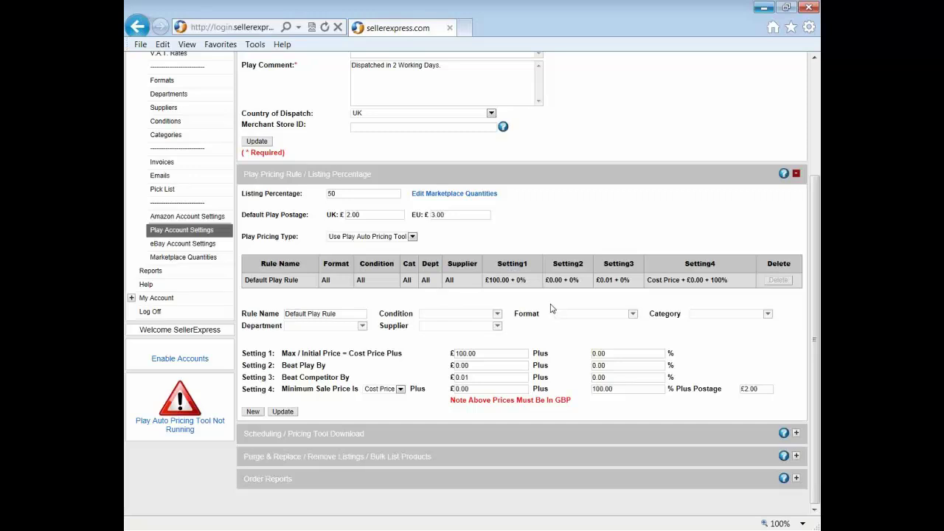
{"action": "left_click", "coordinate": [397, 389]}
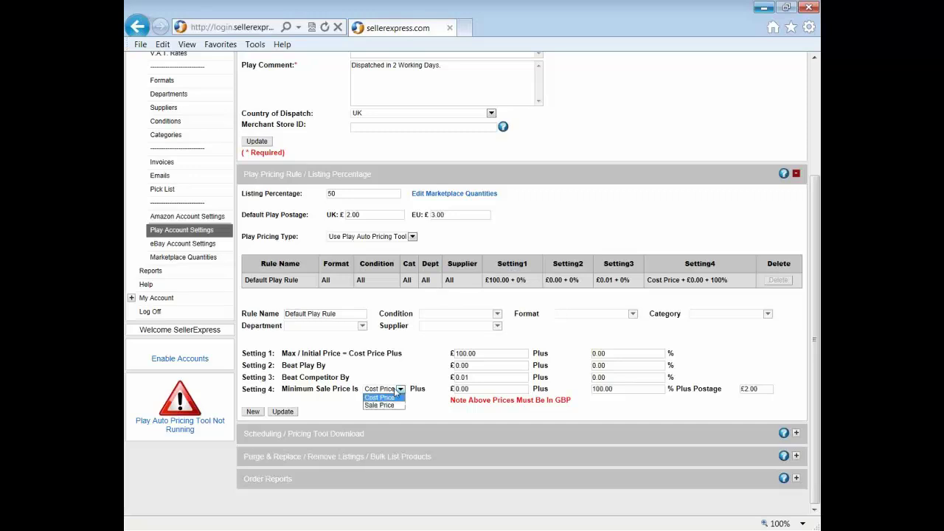
{"action": "left_click", "coordinate": [391, 397]}
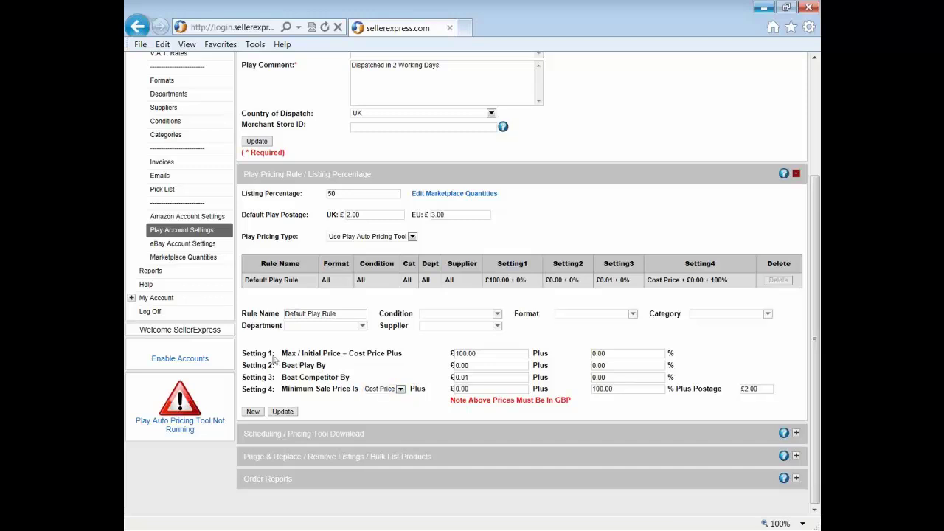
{"action": "left_click_drag", "start_coordinate": [243, 352], "coordinate": [404, 352]}
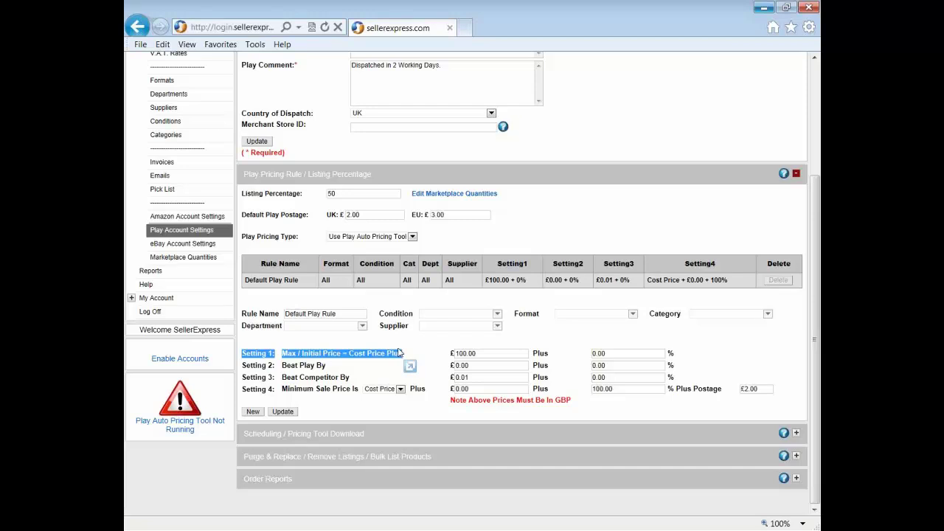
{"action": "left_click", "coordinate": [554, 370]}
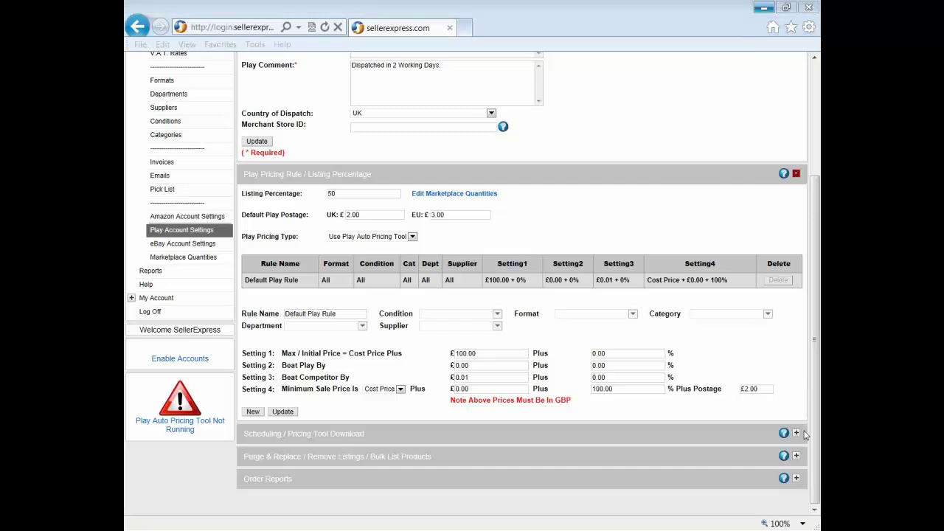
Expand Scheduling / Pricing Tool Download, showing pricing starting at 20:00, repeating every 30 minutes.
{"action": "left_click", "coordinate": [752, 387]}
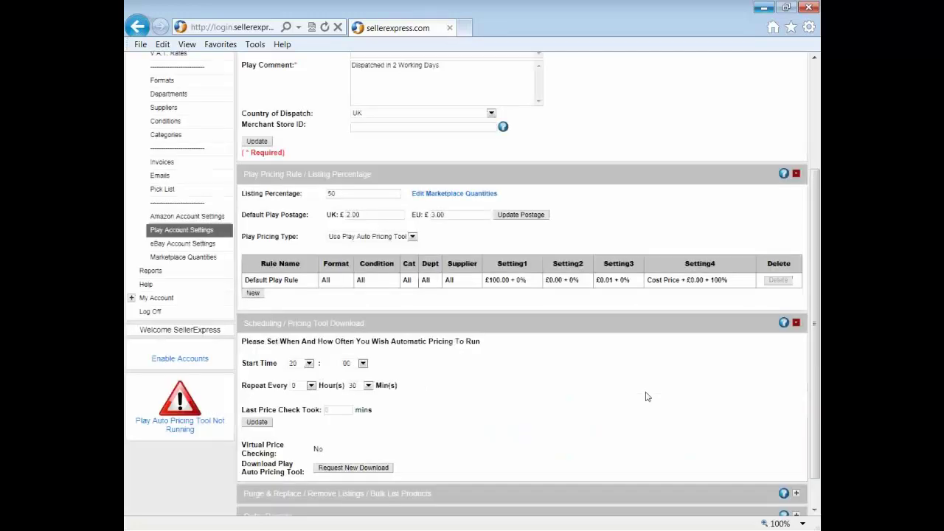
{"action": "scroll", "coordinate": [651, 384], "scroll_direction": "down", "scroll_amount": 1}
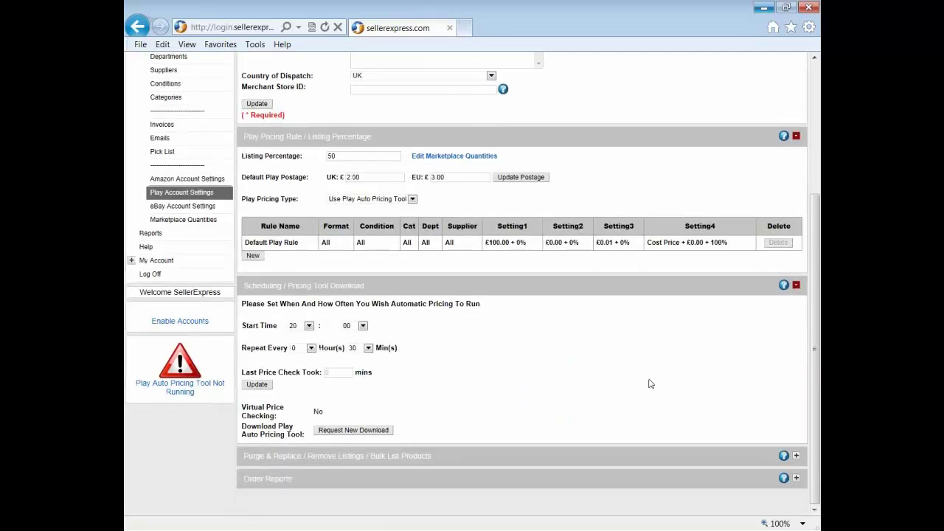